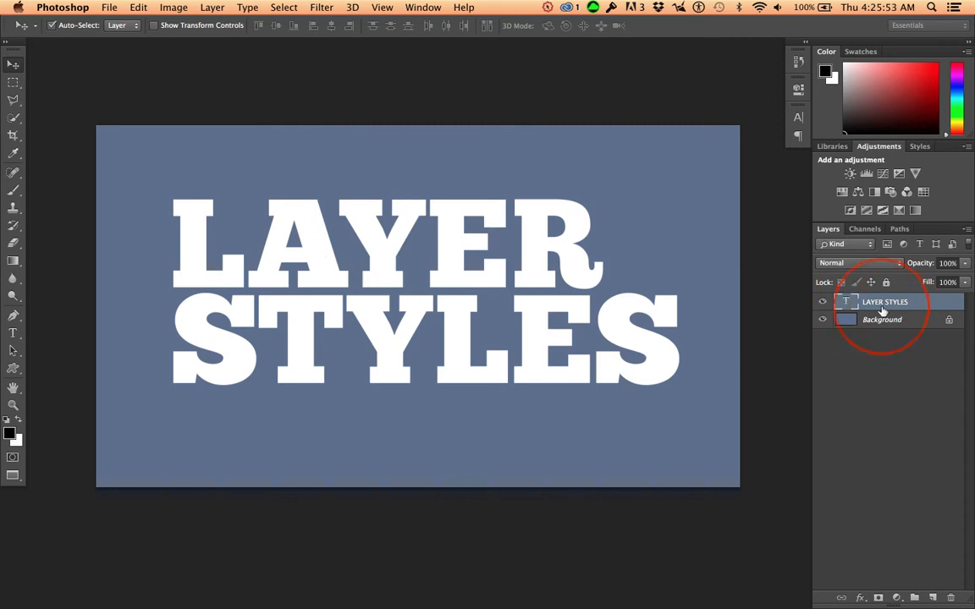
left_click(860, 598)
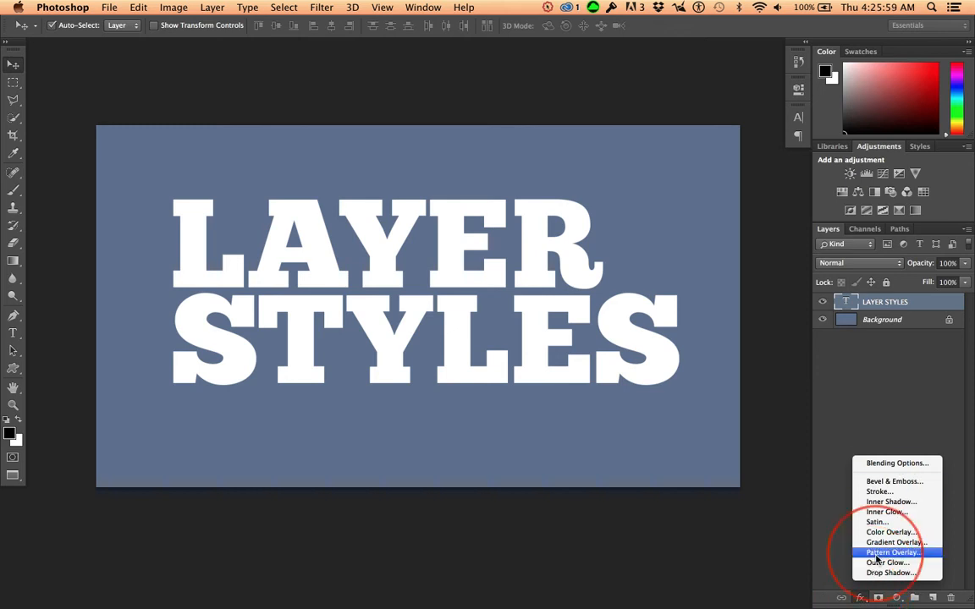
left_click(888, 364)
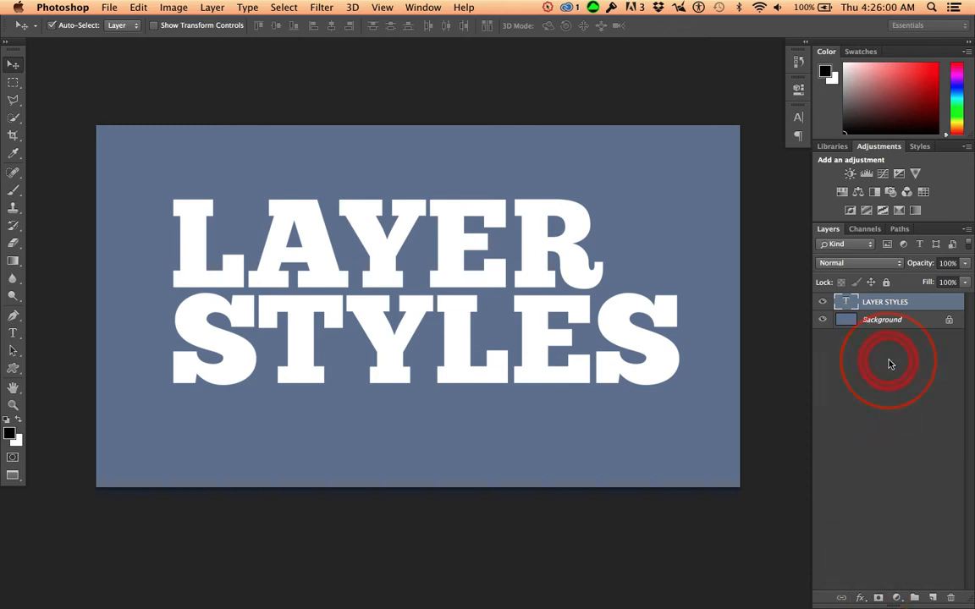
double_click(935, 307)
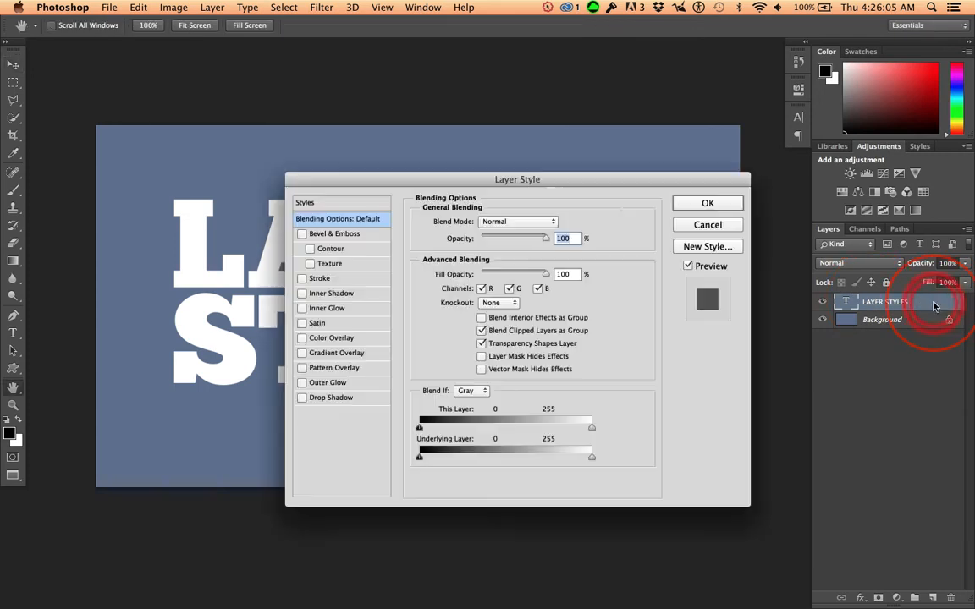
left_click_drag(567, 180, 467, 142)
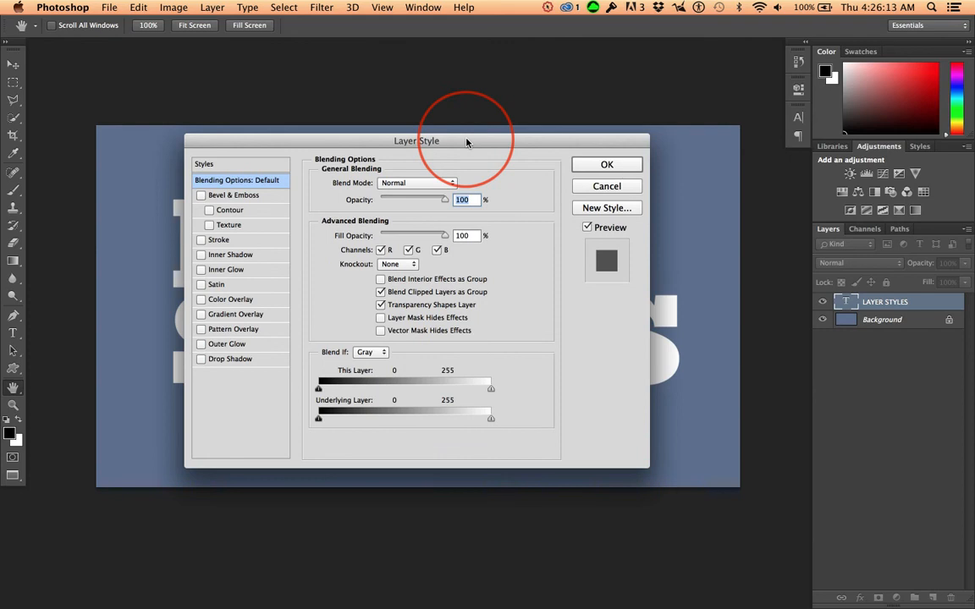
left_click(606, 164)
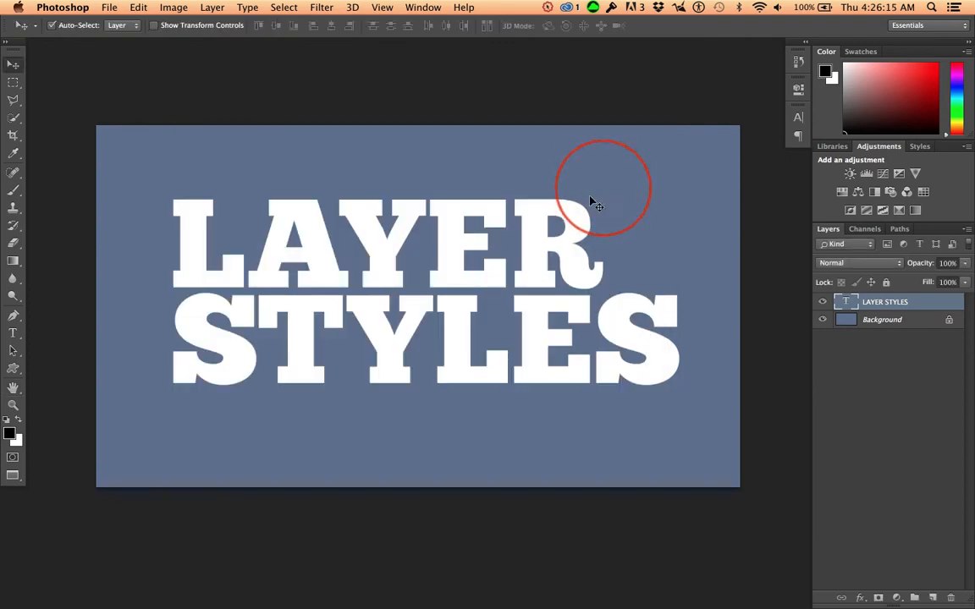
- Open the Layer Style dialog for the LAYER STYLES text layer and place it clear of the lettering
left_click_drag(312, 418, 246, 333)
left_click(310, 186)
left_click(886, 312)
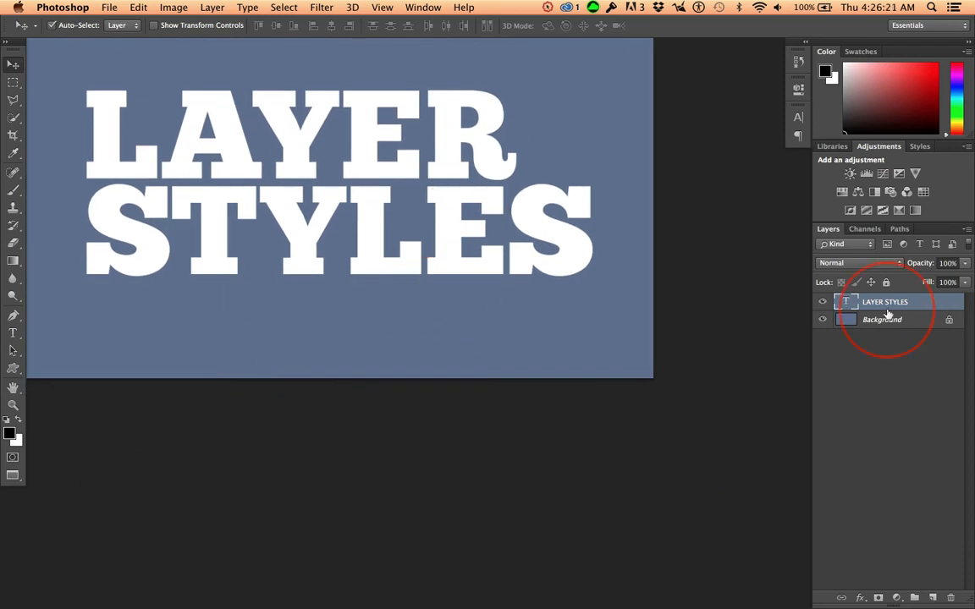
double_click(933, 304)
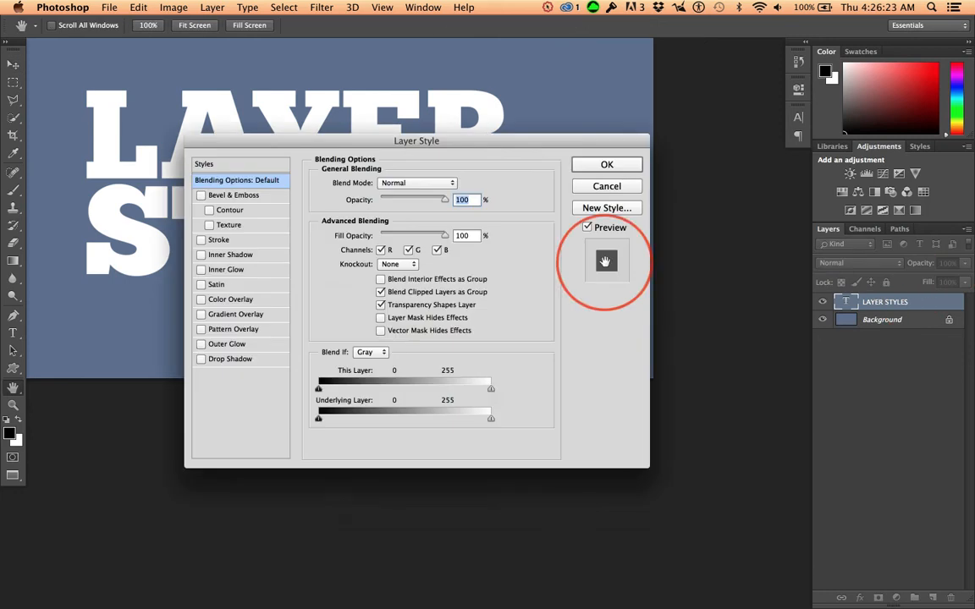
left_click_drag(487, 149, 834, 287)
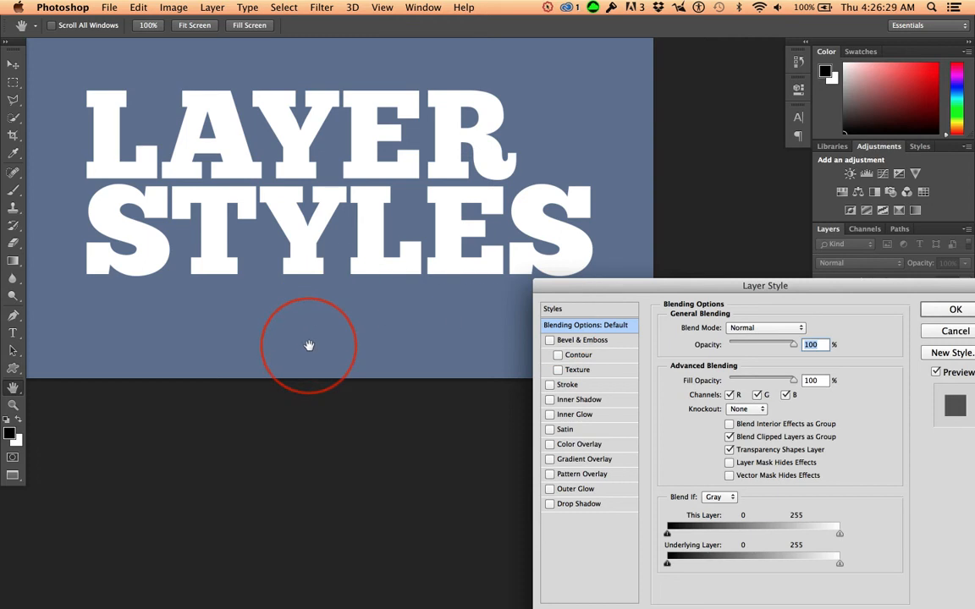
left_click_drag(322, 342, 295, 314)
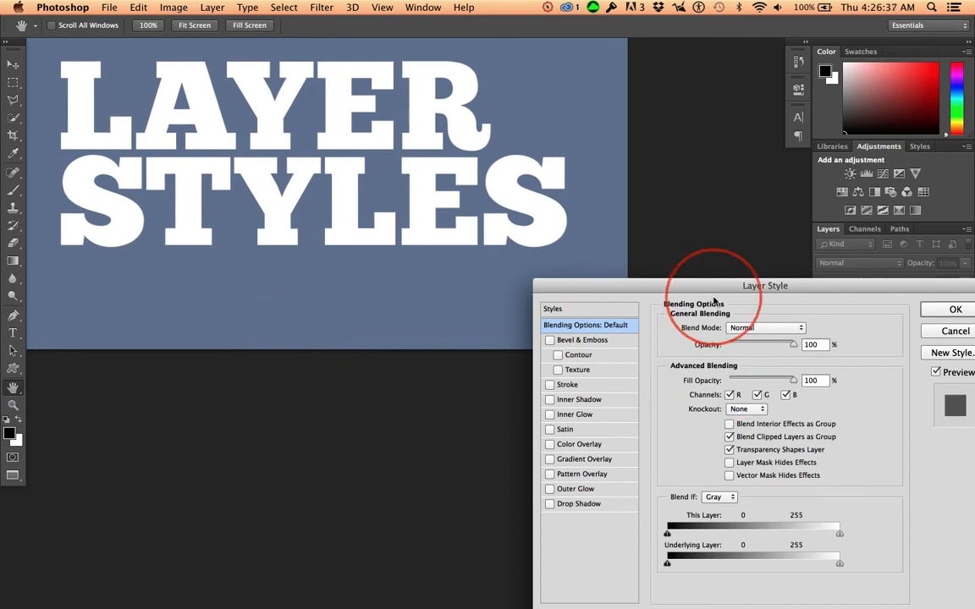
left_click_drag(682, 288, 672, 355)
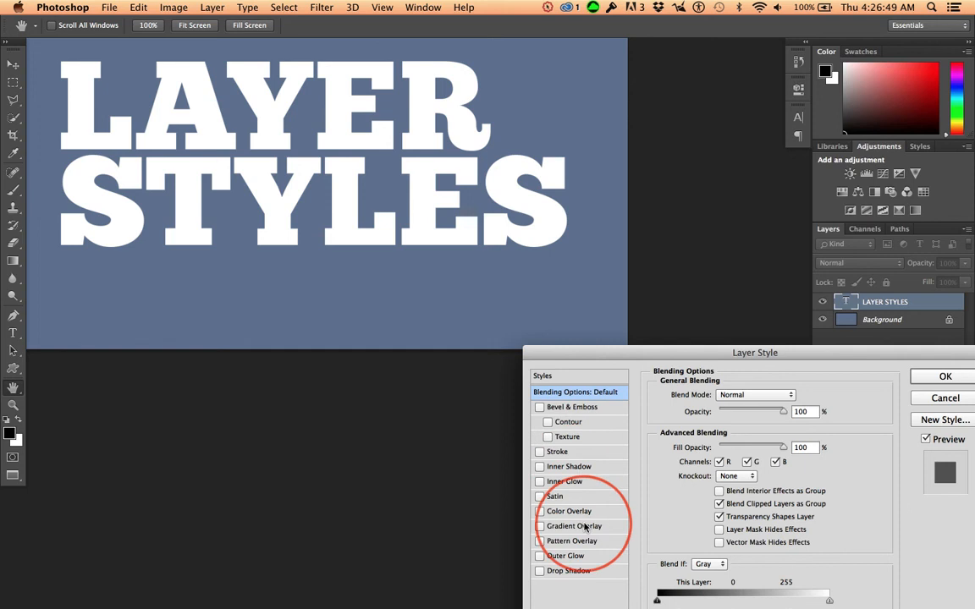
- Enable the Drop Shadow effect on the text layer and display its settings
left_click(540, 573)
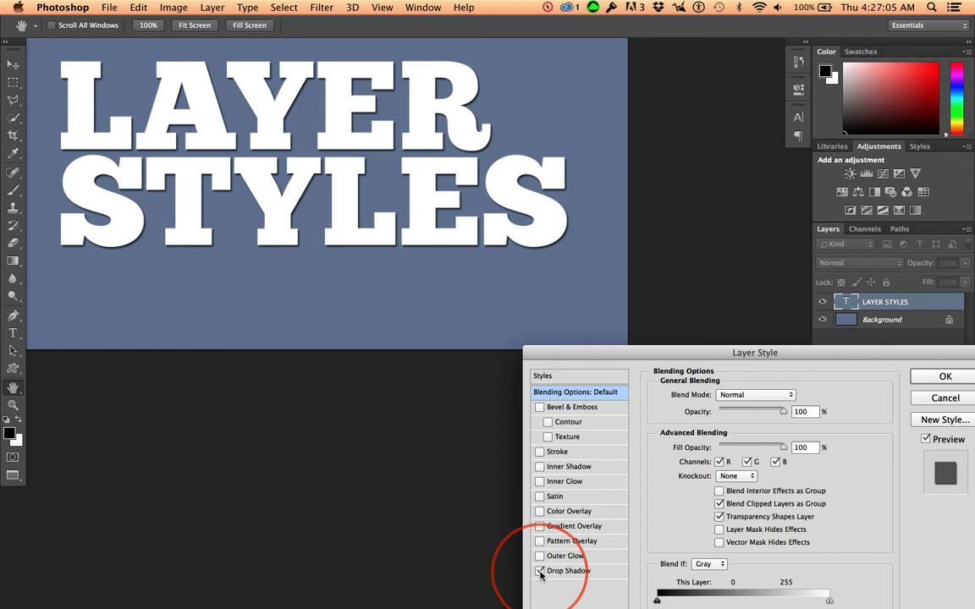
left_click(582, 573)
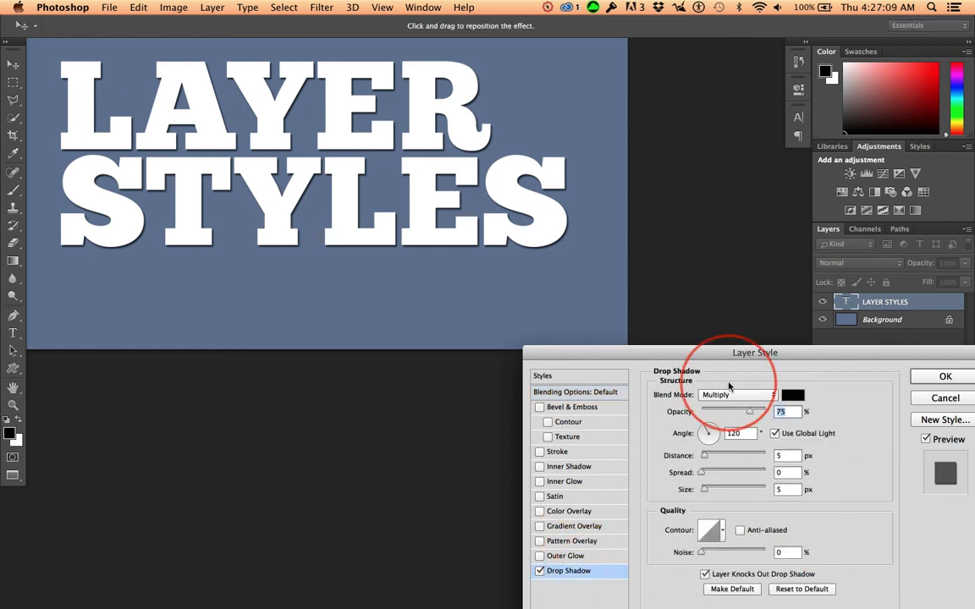
left_click_drag(703, 354, 700, 326)
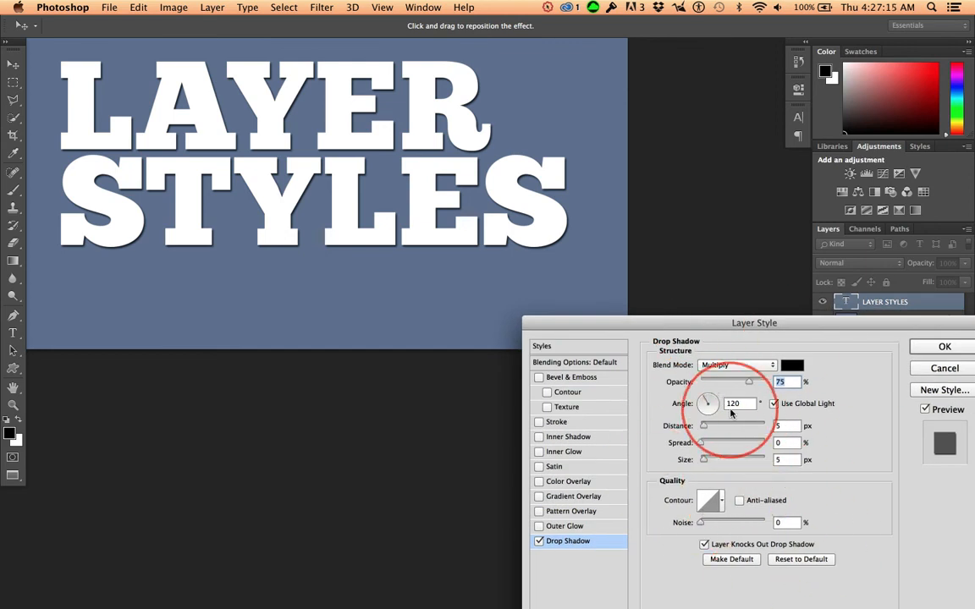
- Offset the drop shadow to a distance of about 29 px and set its angle to 45°
left_click_drag(705, 403, 710, 430)
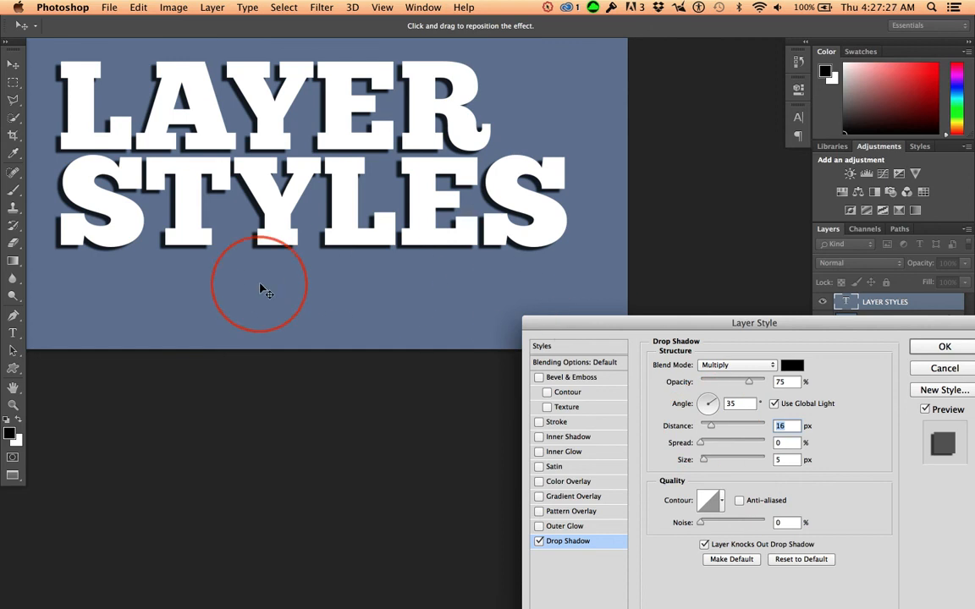
mouse_move(263, 287)
left_mouse_down()
mouse_move(266, 304)
mouse_move(320, 302)
mouse_move(255, 299)
mouse_move(262, 295)
left_mouse_up()
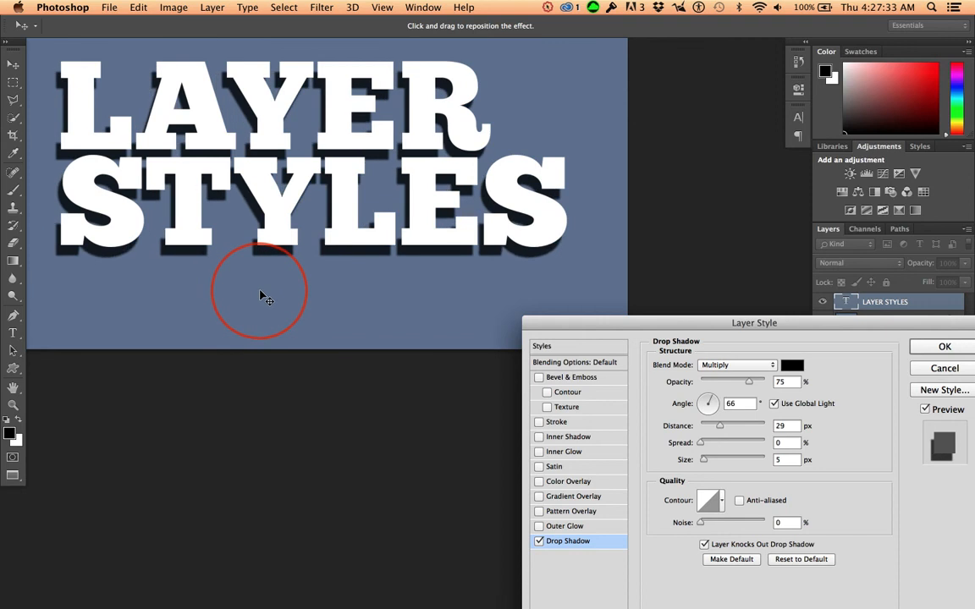
left_click(740, 403)
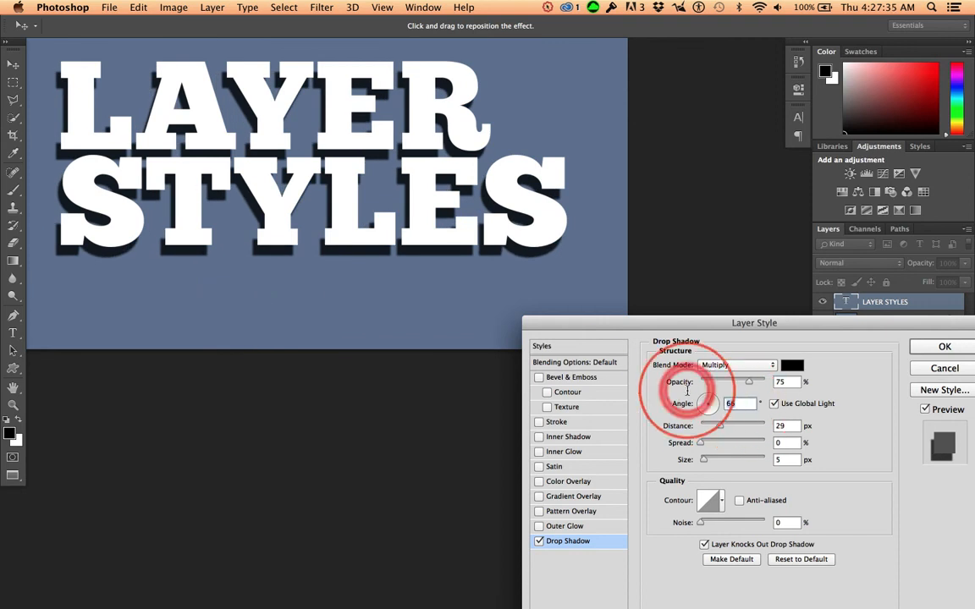
type("45")
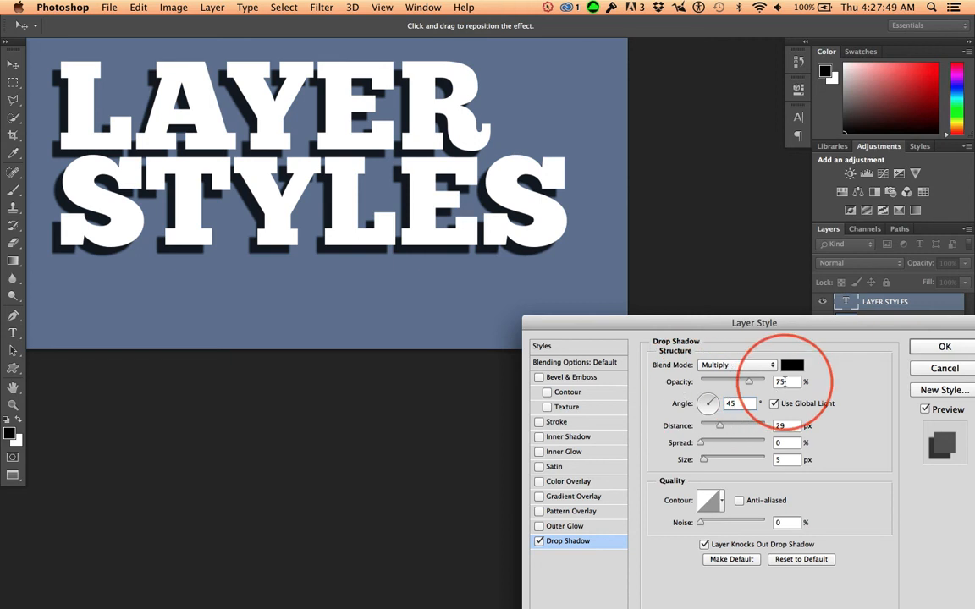
left_click(738, 402)
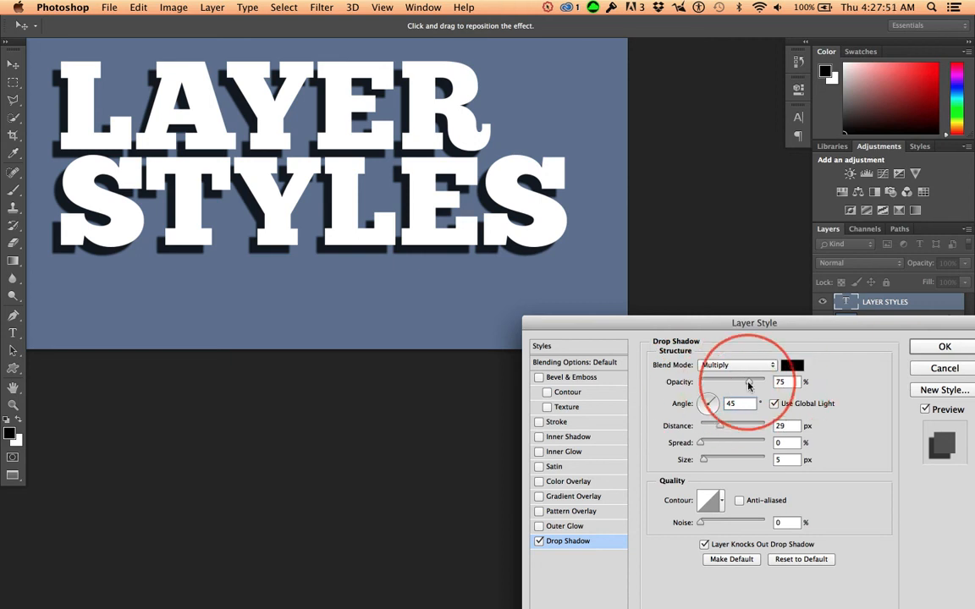
- Try a shadow opacity of 42% and a darker shade of the sampled background blue, 4d586f, as the shadow colour
left_click_drag(750, 384, 728, 386)
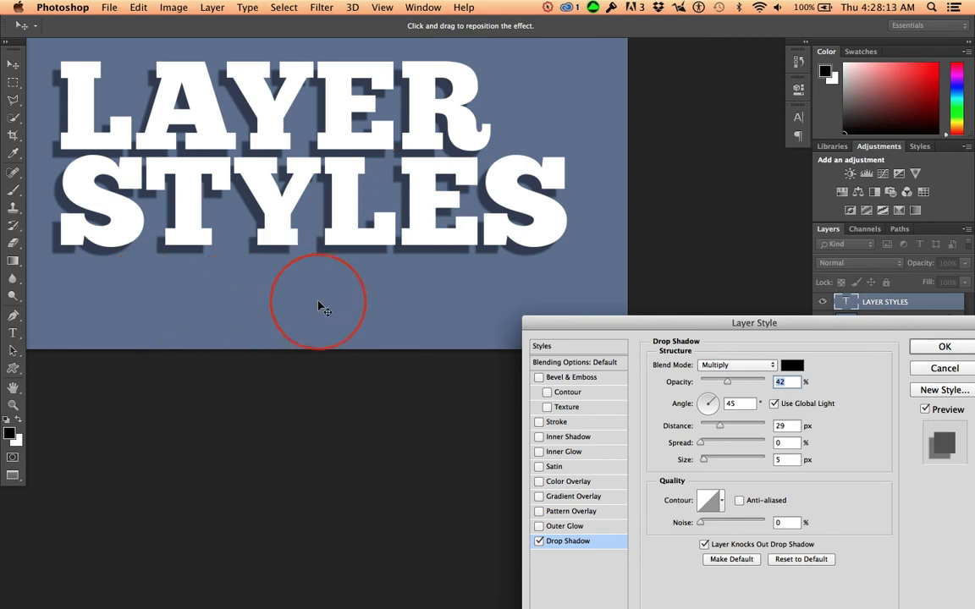
left_click(792, 364)
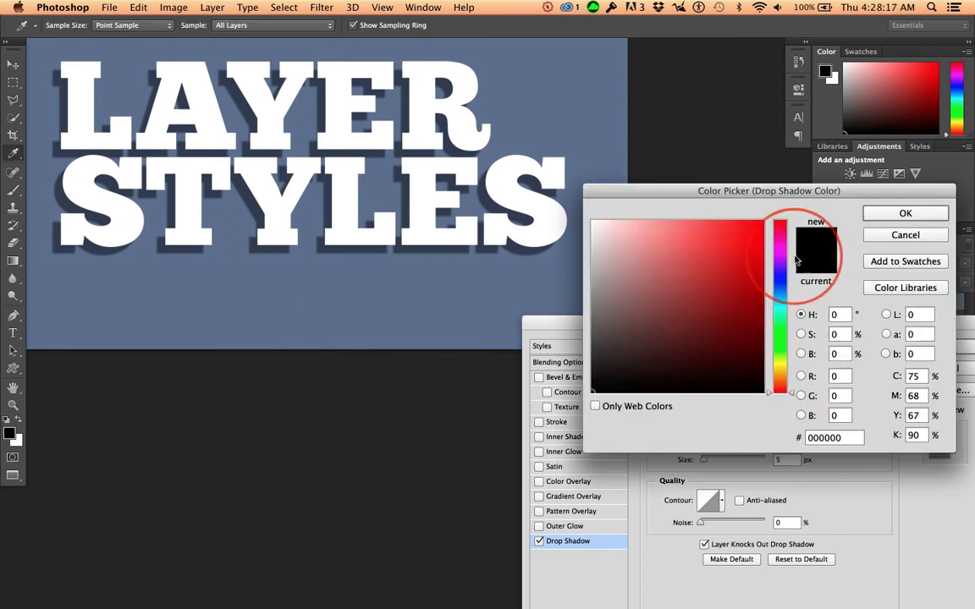
left_click(918, 236)
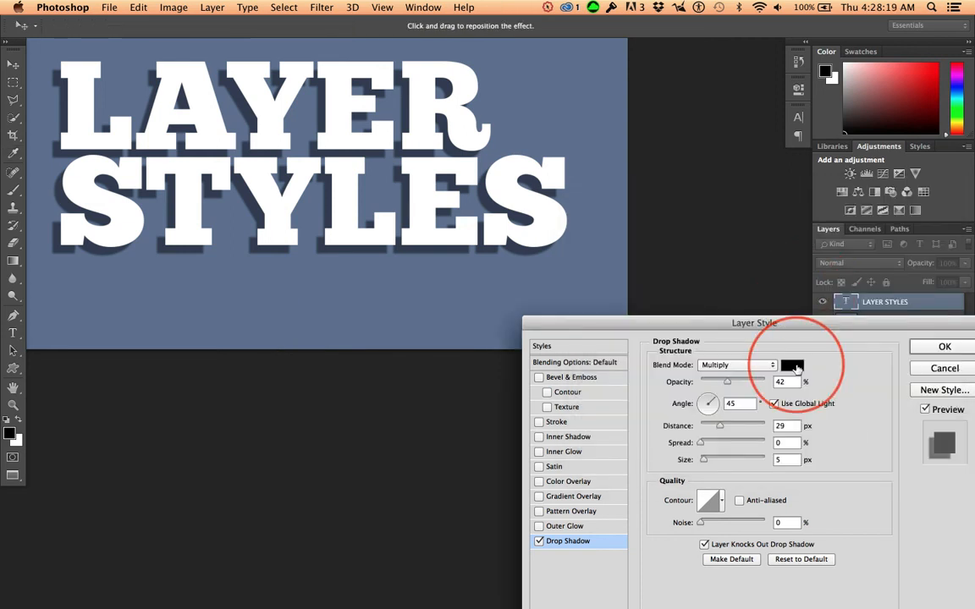
left_click(793, 367)
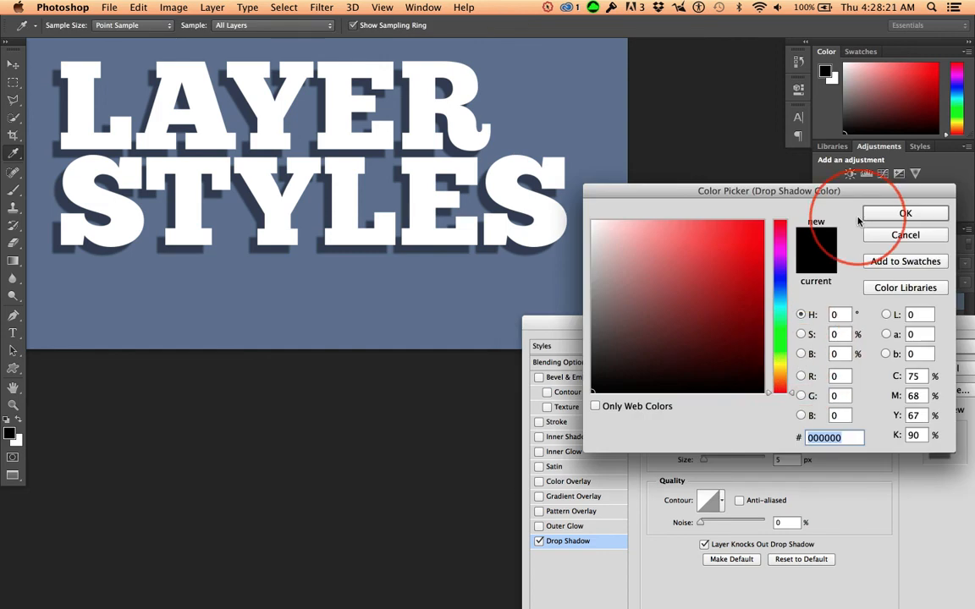
left_click(235, 293)
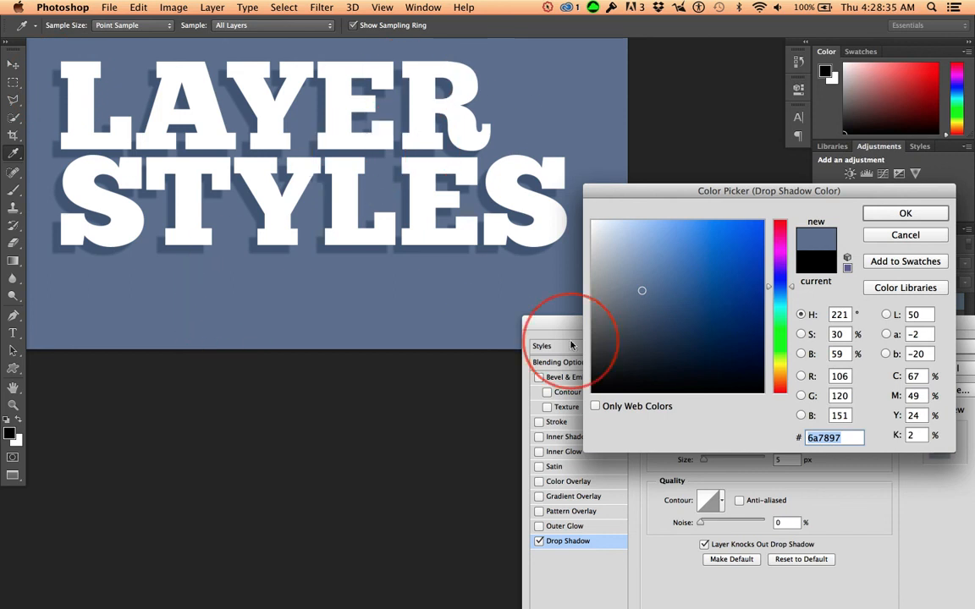
left_click(645, 319)
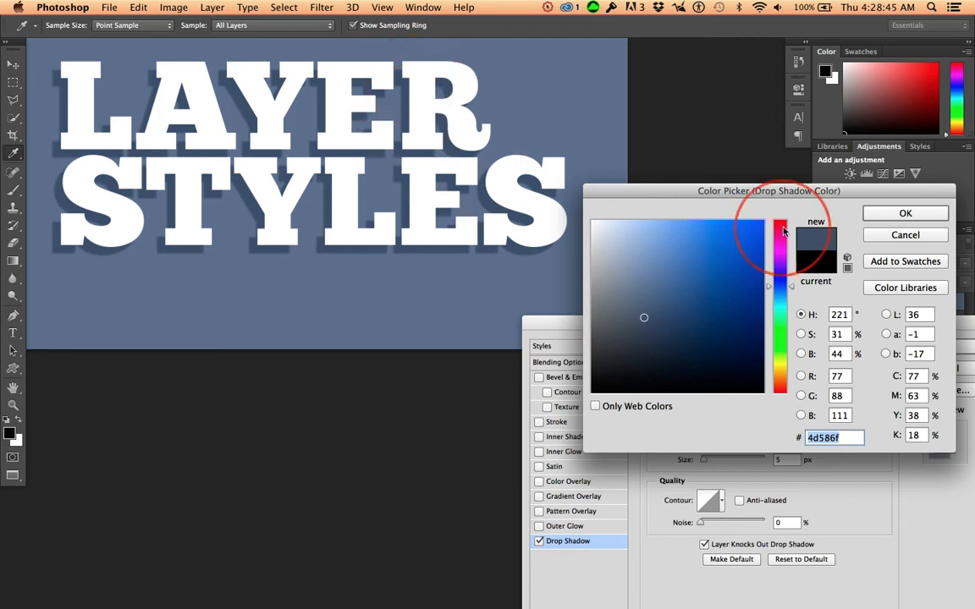
left_click(904, 235)
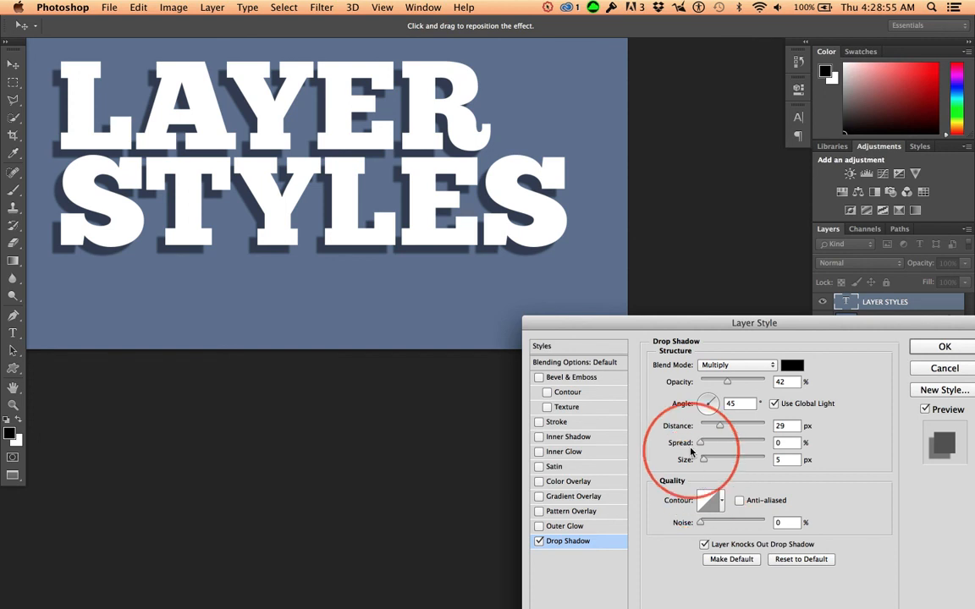
- Set the drop shadow's spread to 7% and its size to 11 px
left_click_drag(678, 448, 704, 452)
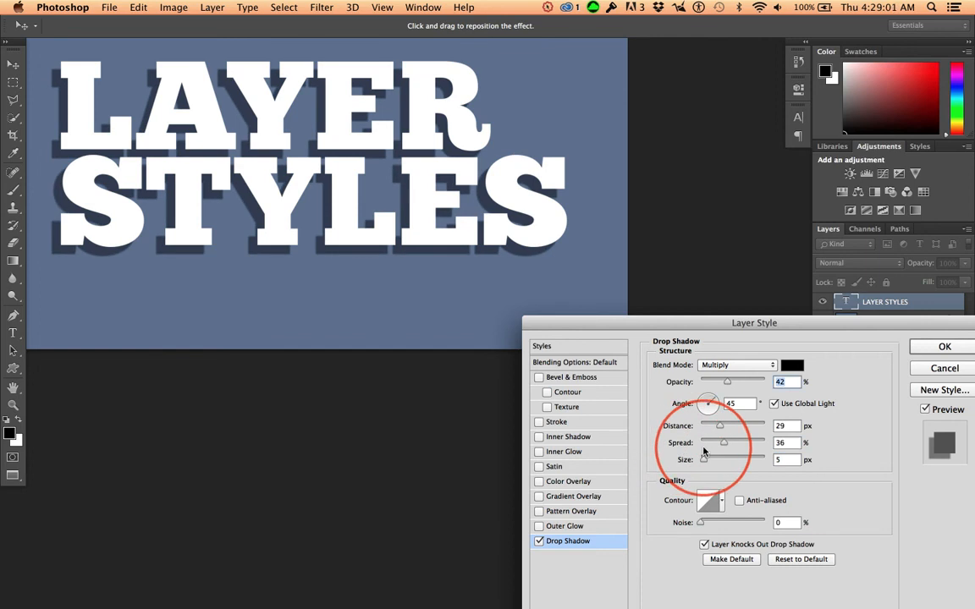
key("super+z")
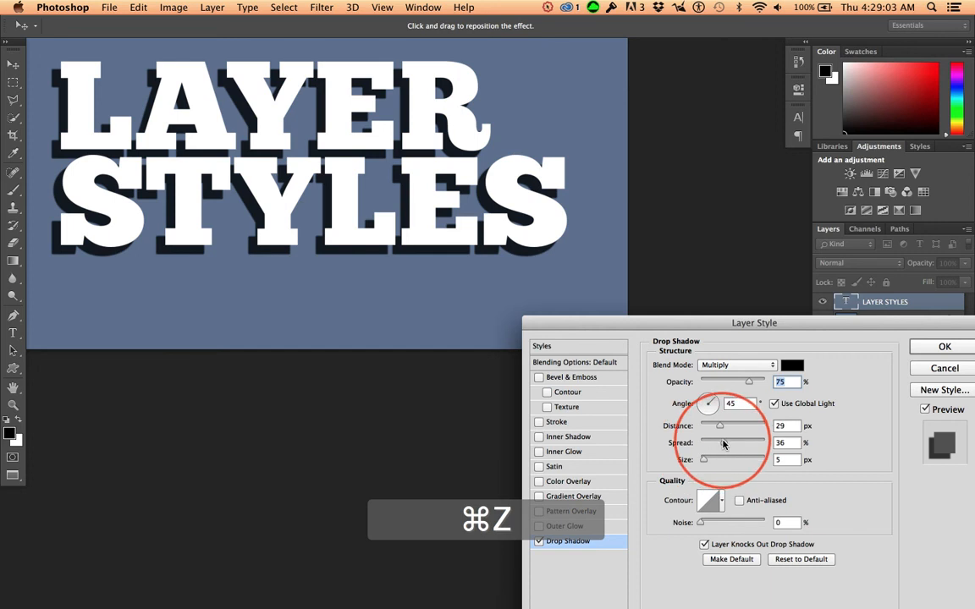
left_click_drag(724, 444, 706, 445)
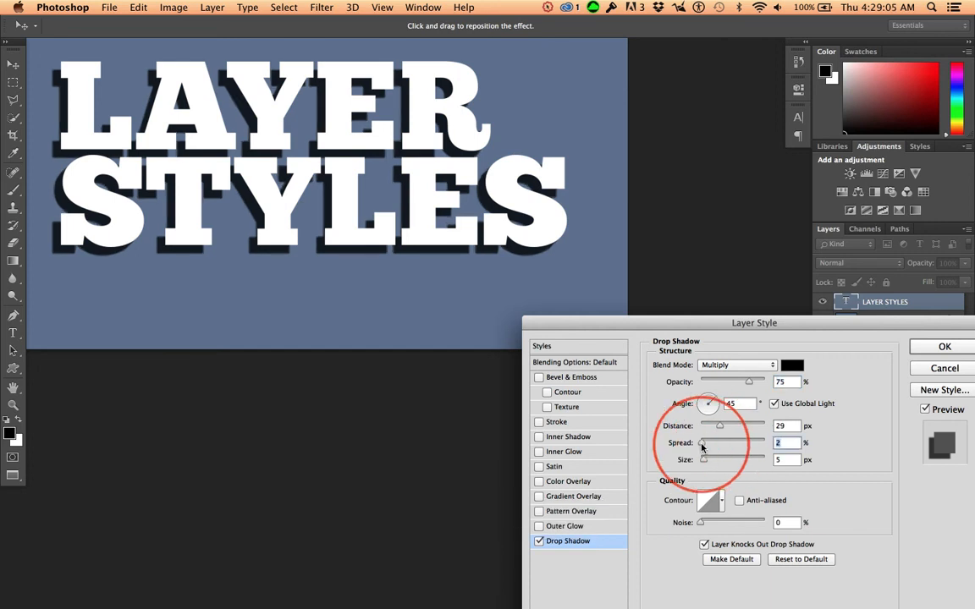
left_click_drag(702, 447, 687, 462)
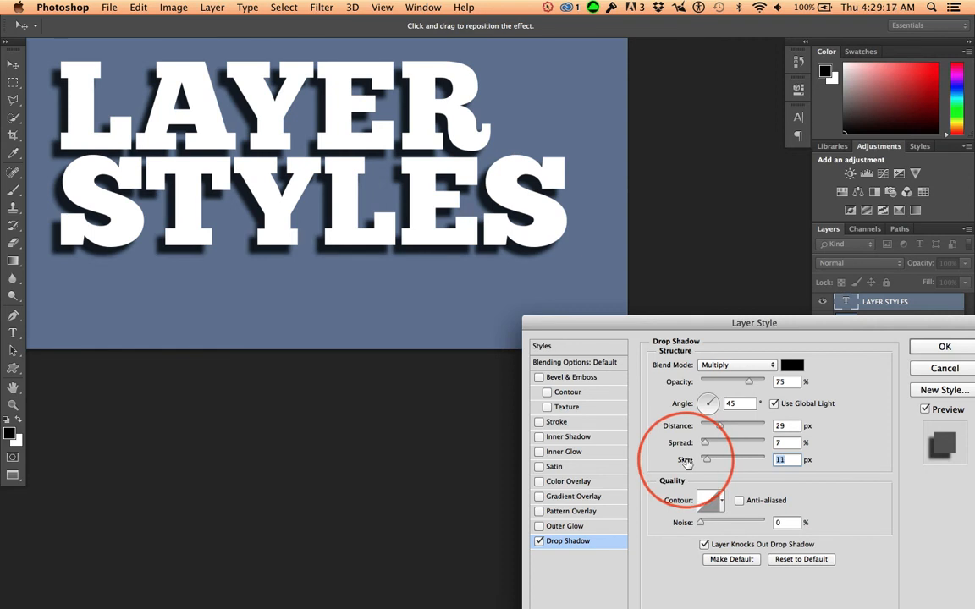
- Set the shadow's opacity to 49%, its colour to 505a72, a darker shade of the sampled background blue, and its spread to 4%
left_click_drag(747, 383, 733, 390)
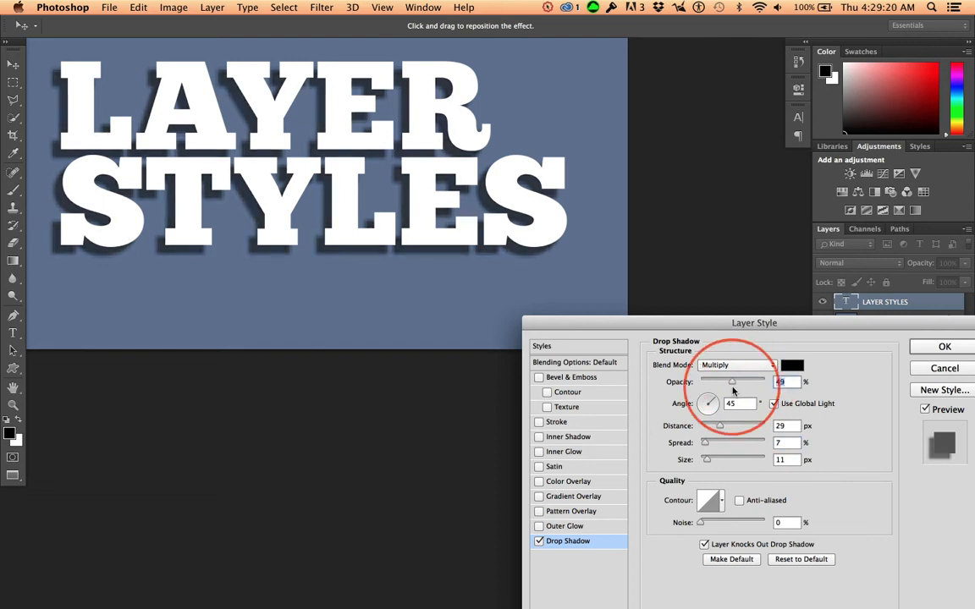
left_click(792, 364)
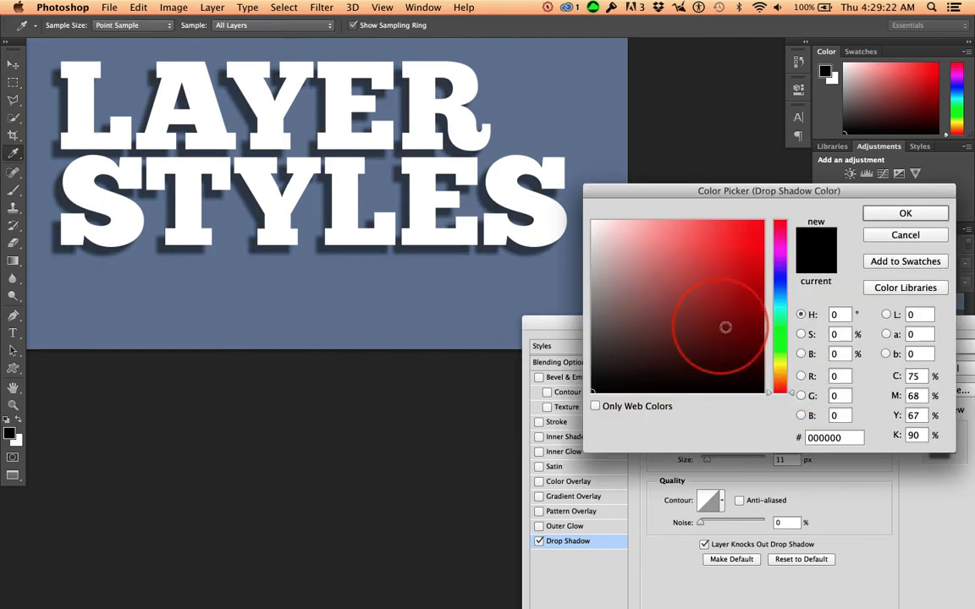
left_click(443, 286)
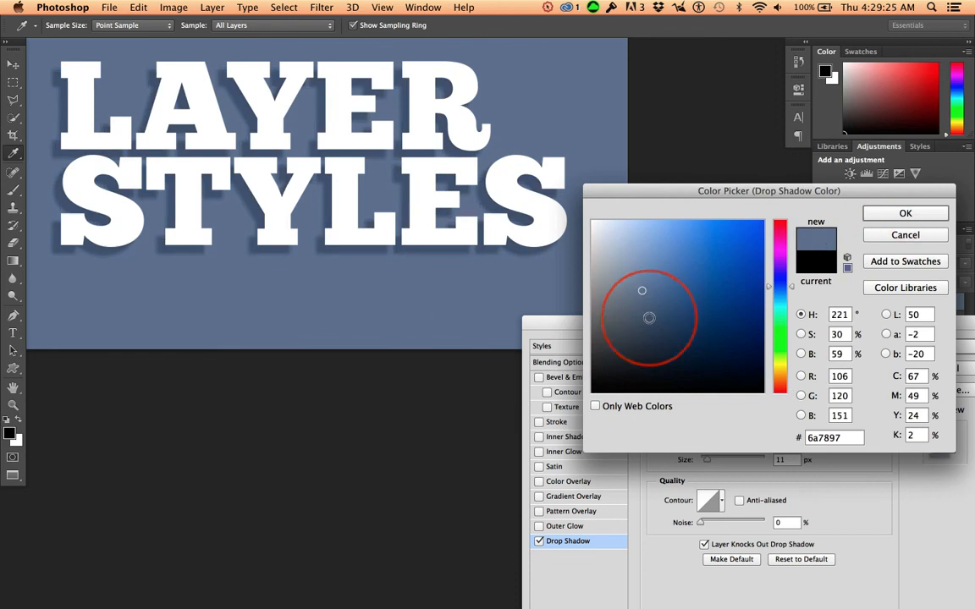
left_click(642, 317)
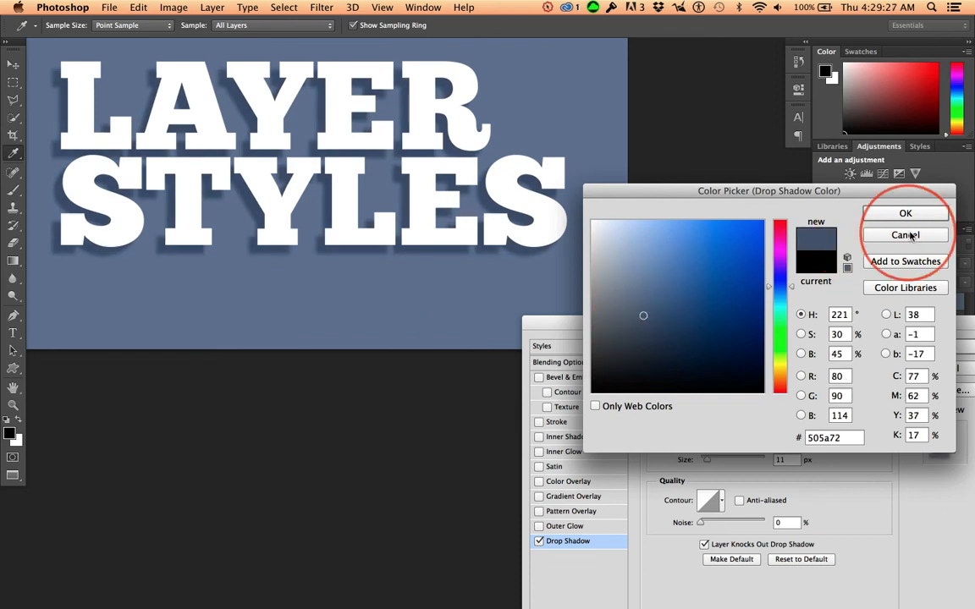
left_click(907, 213)
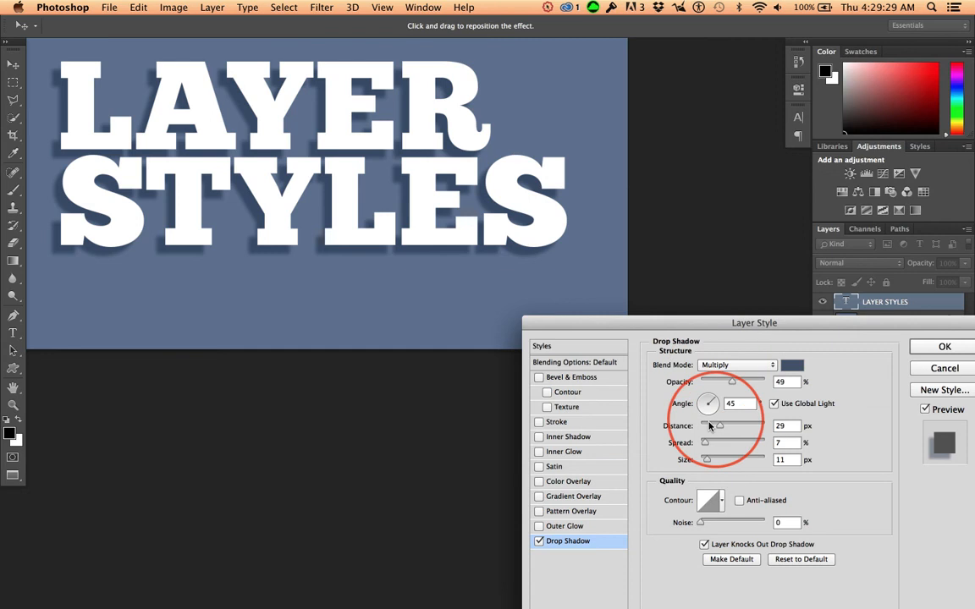
left_click_drag(703, 444, 700, 444)
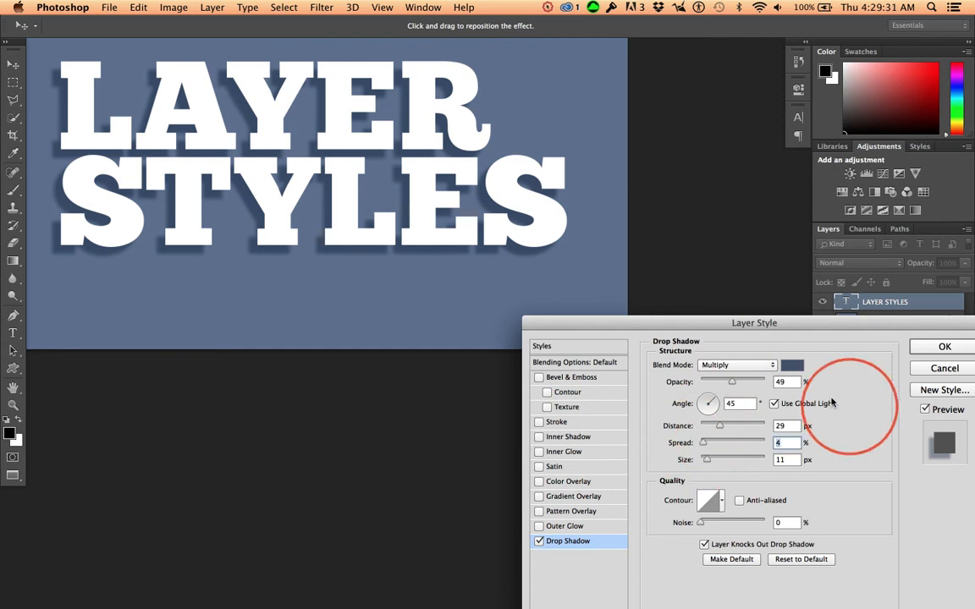